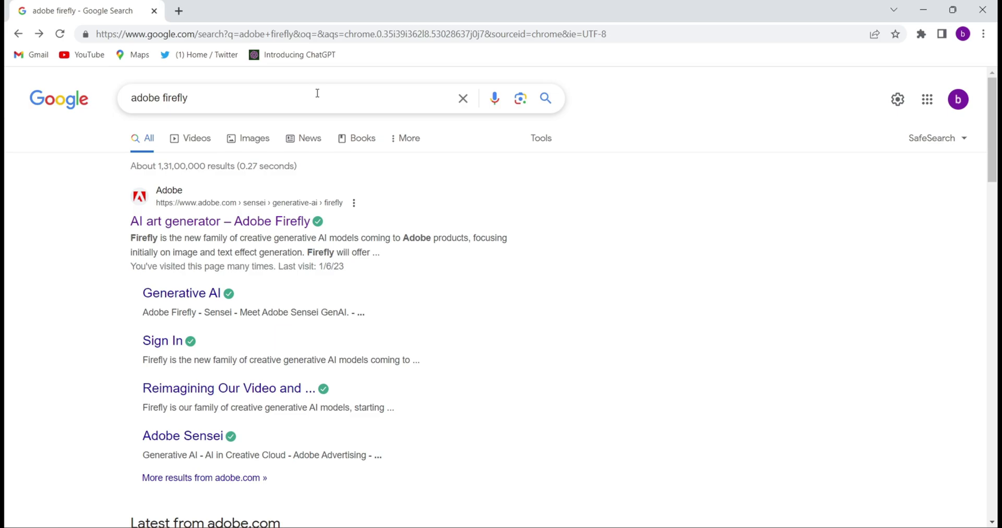
Step: Open the 'AI art generator – Adobe Firefly' result and launch the Firefly web app via 'Explore Firefly'
click(258, 223)
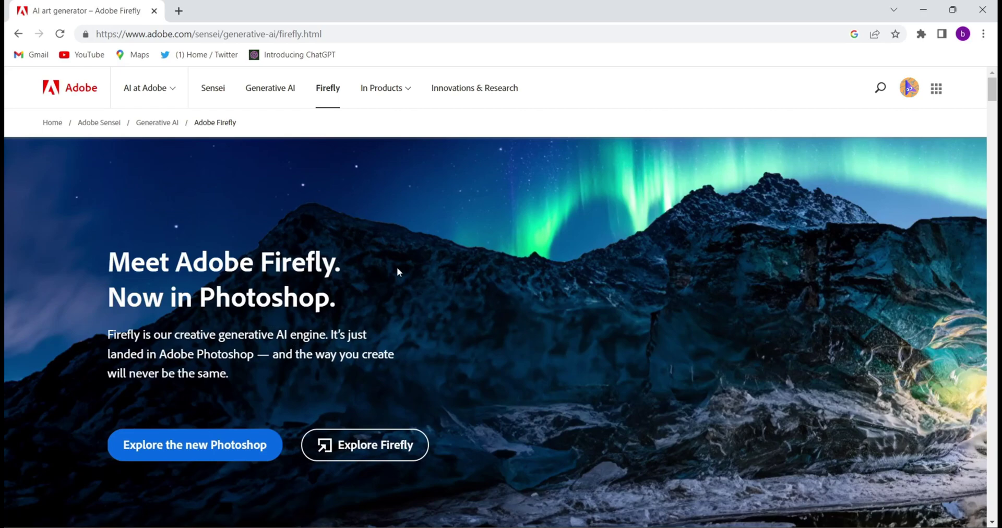
click(382, 448)
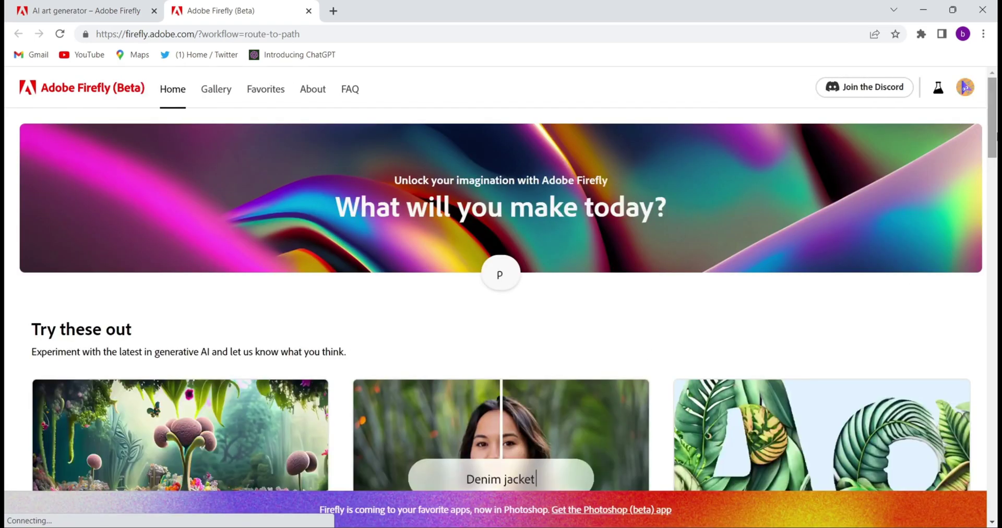
Step: Scroll through the Firefly home page's feature cards and return to 'Try these out'
scroll(501, 292, down, 3)
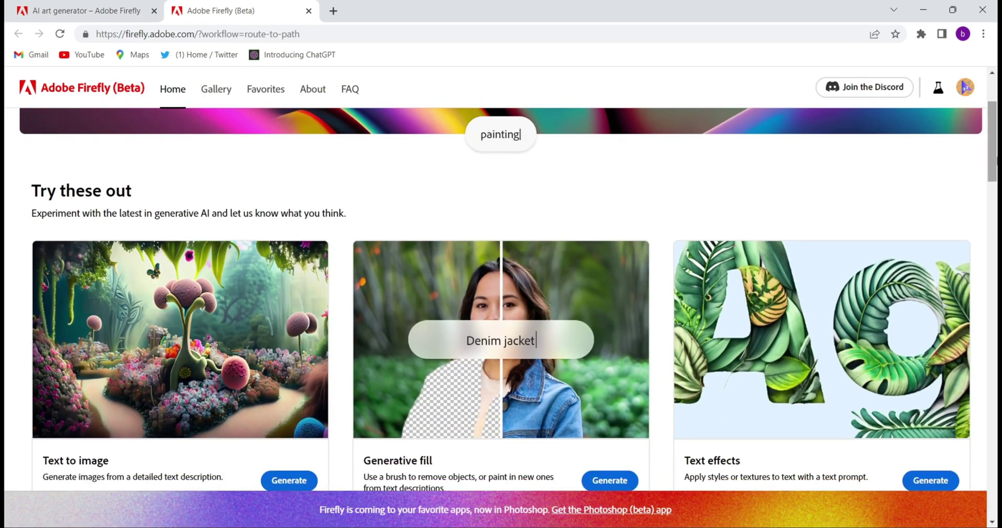
scroll(501, 292, down, 1)
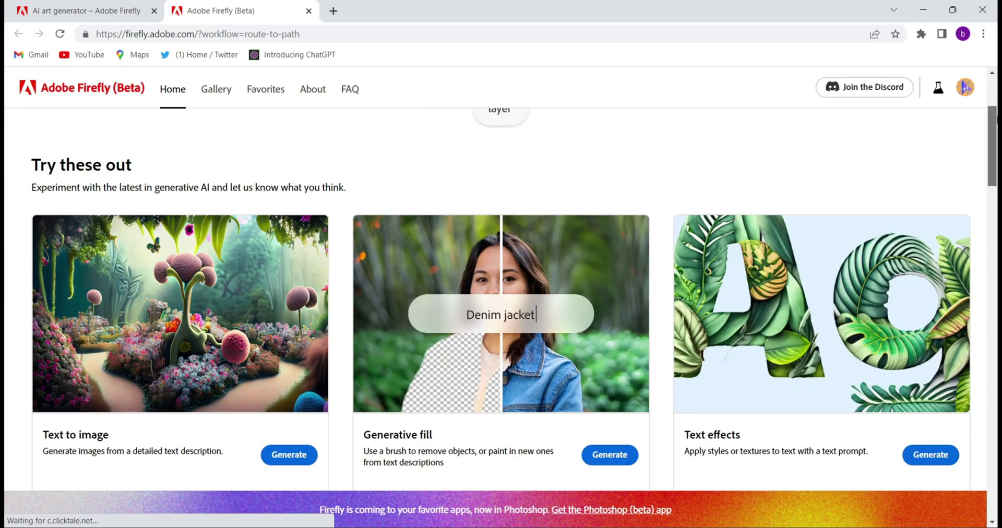
scroll(482, 311, down, 6)
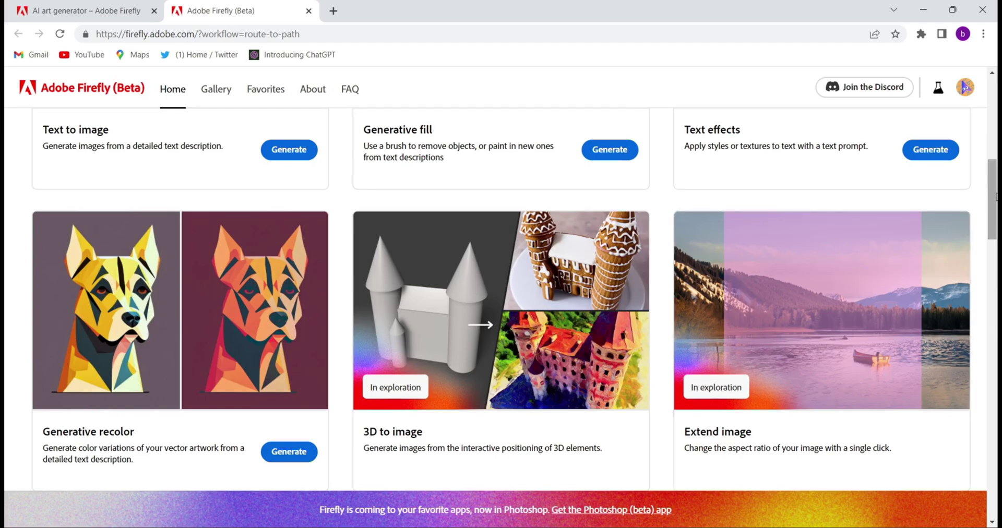
drag(995, 196, 995, 208)
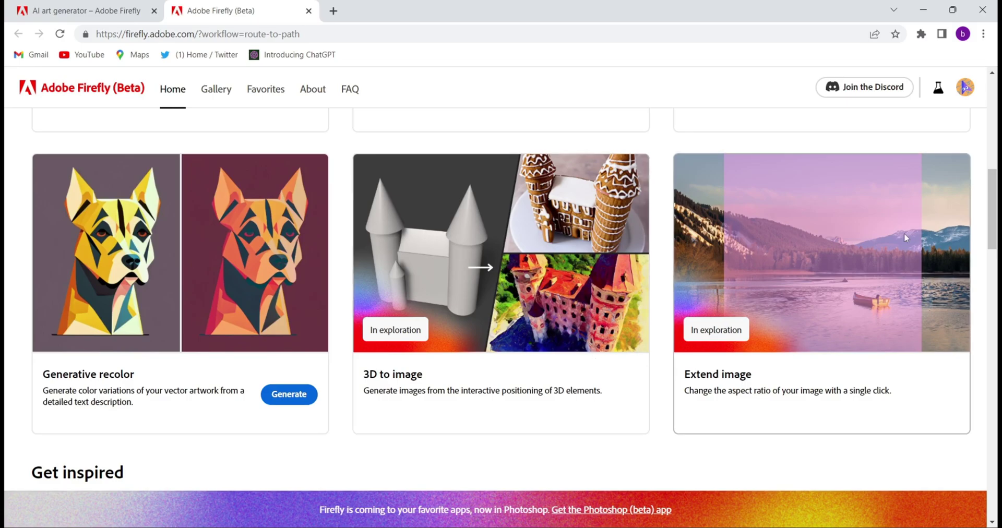
drag(992, 182, 993, 126)
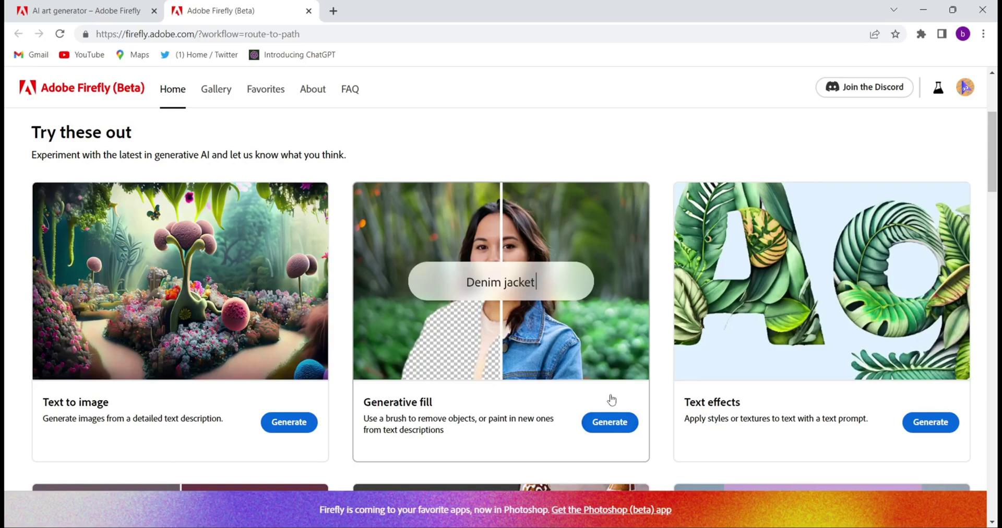
Step: Start a Generative fill project and upload the image 'Untitled design (4)'
click(619, 422)
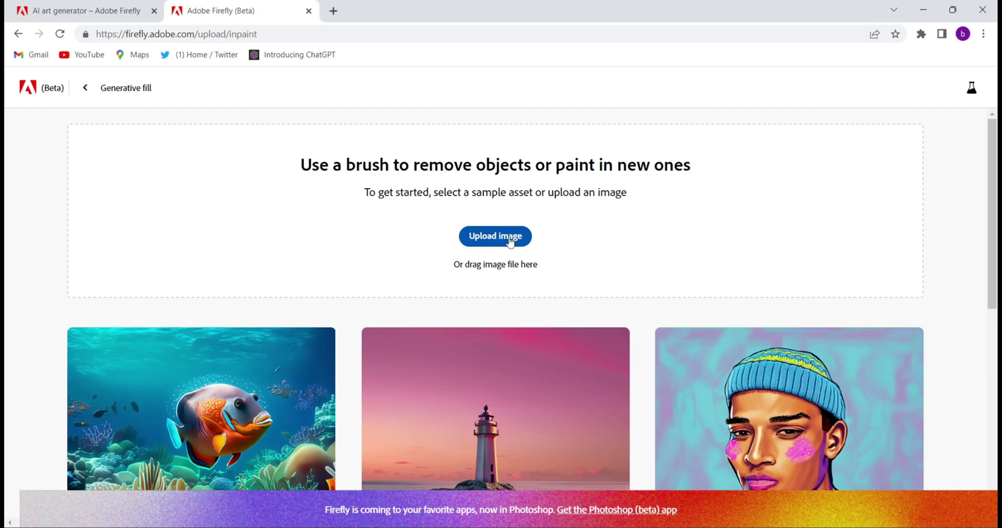
click(511, 242)
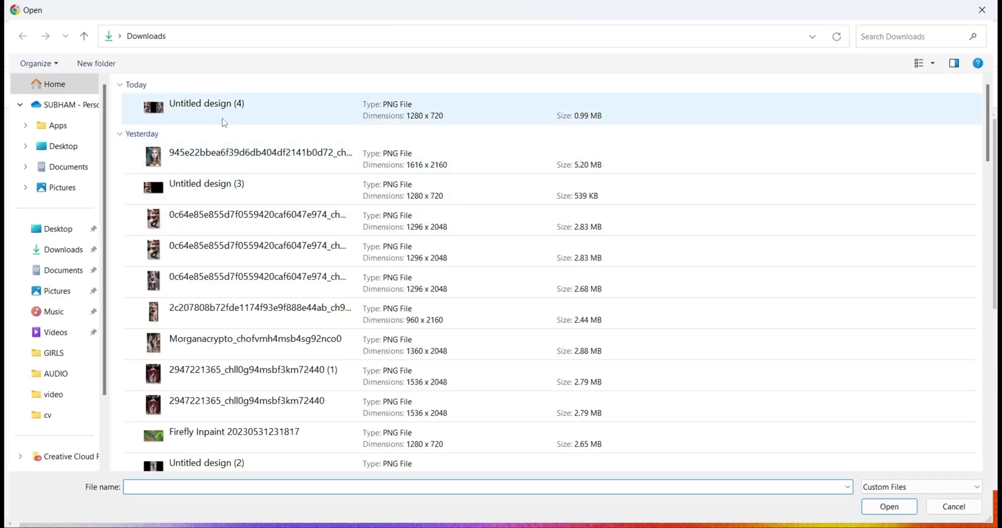
double_click(224, 122)
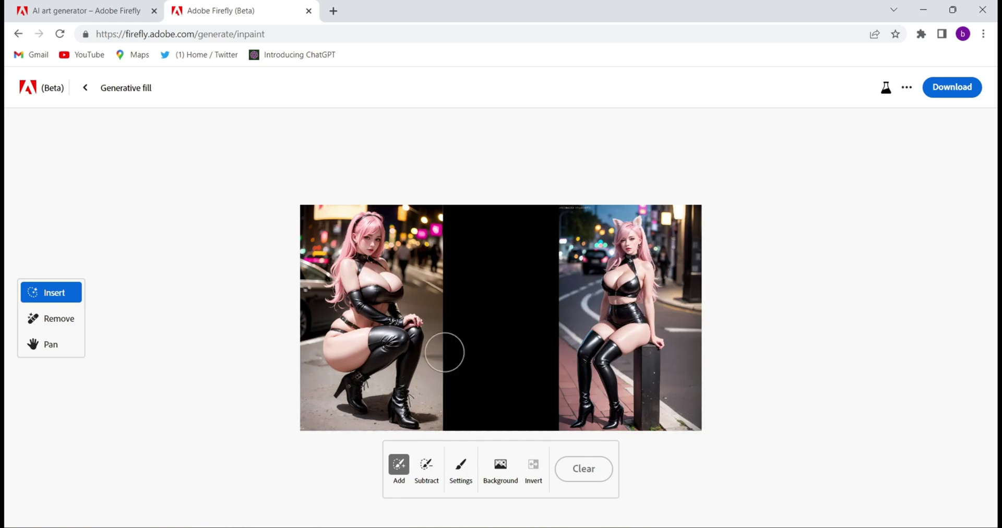
Step: Auto-select the background behind the two figures, then switch to Insert mode for a prompt
click(52, 319)
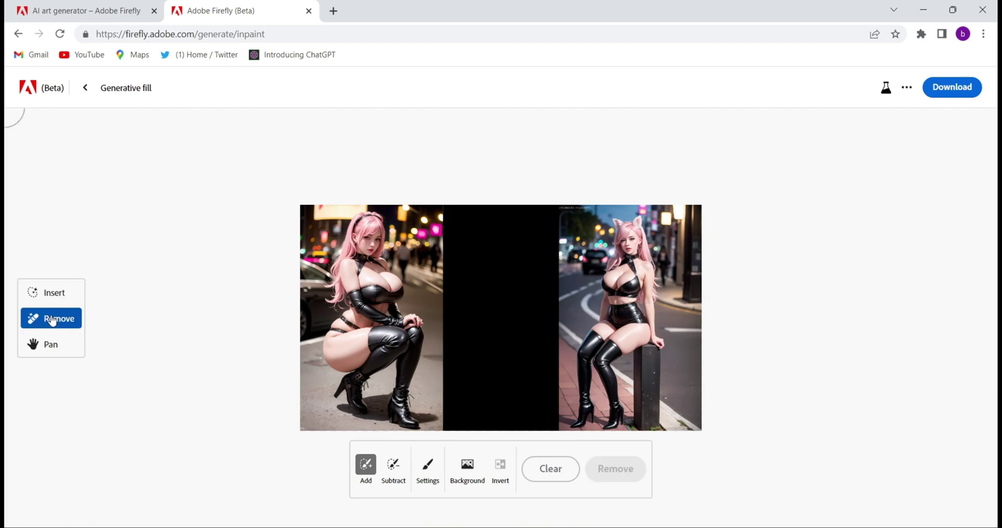
click(468, 472)
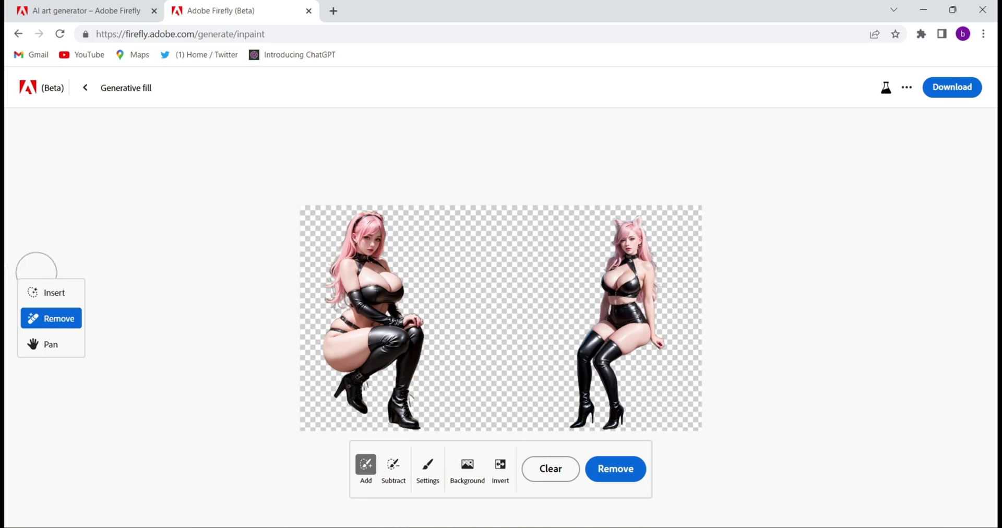
click(52, 295)
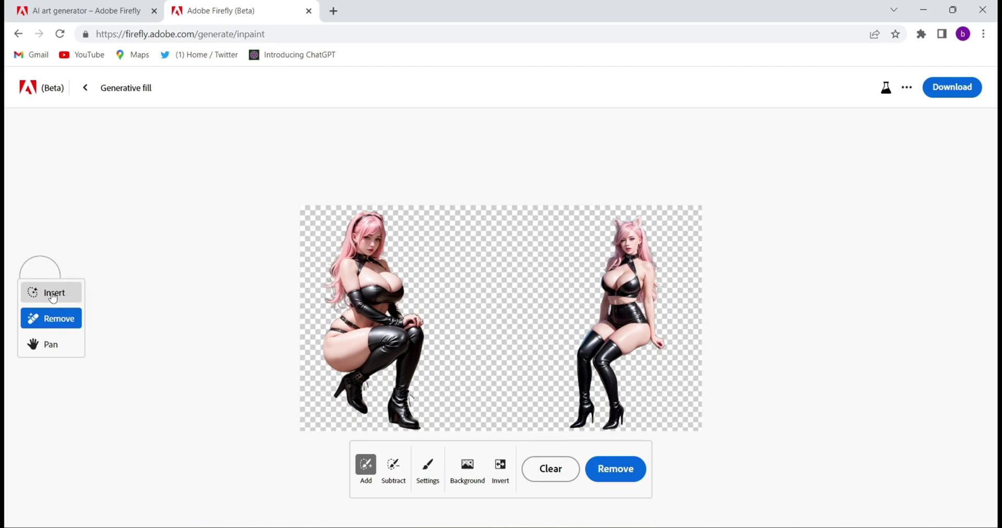
click(274, 472)
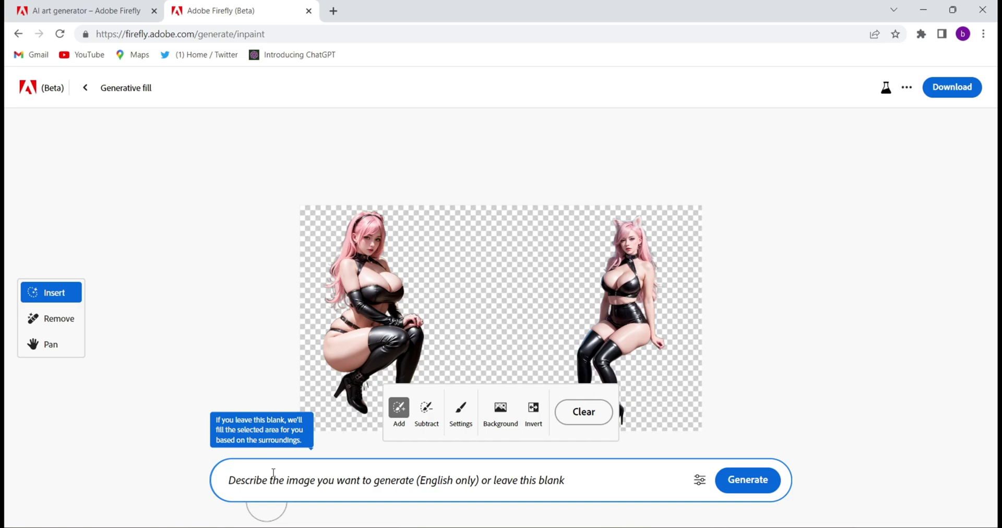
Step: Enter the prompt 'ramp walk stadium with lots of audience, dark red light and white light' and generate
text(a rampwalk with lots of audience, dark red light and white light)
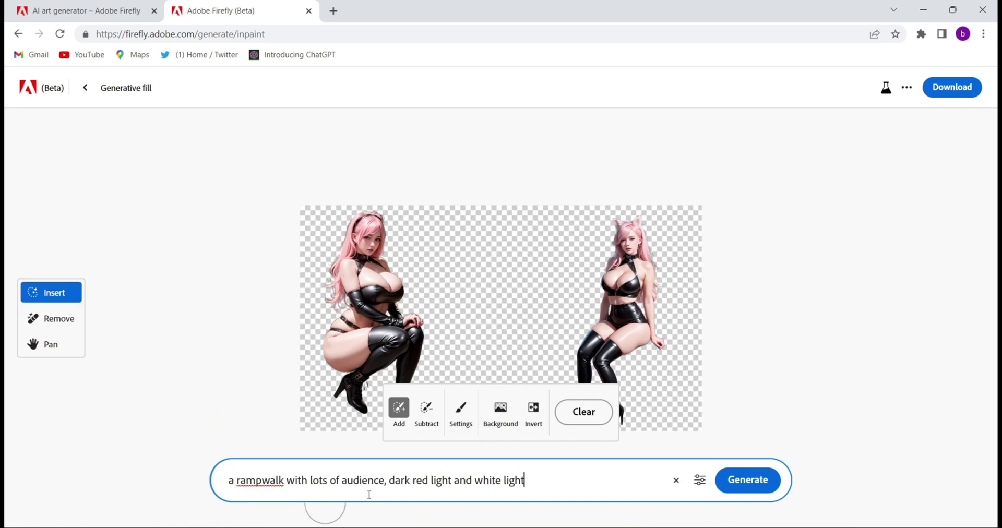
click(261, 476)
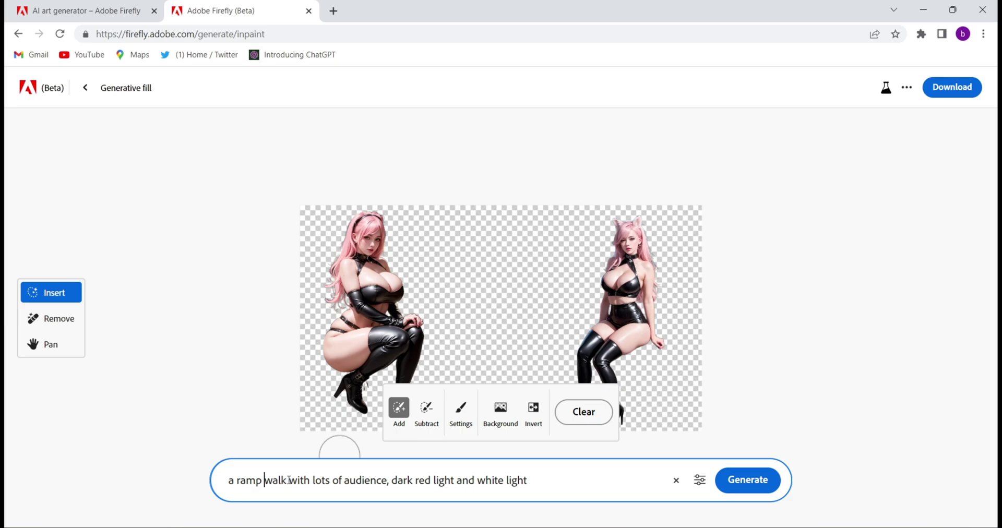
text(stado)
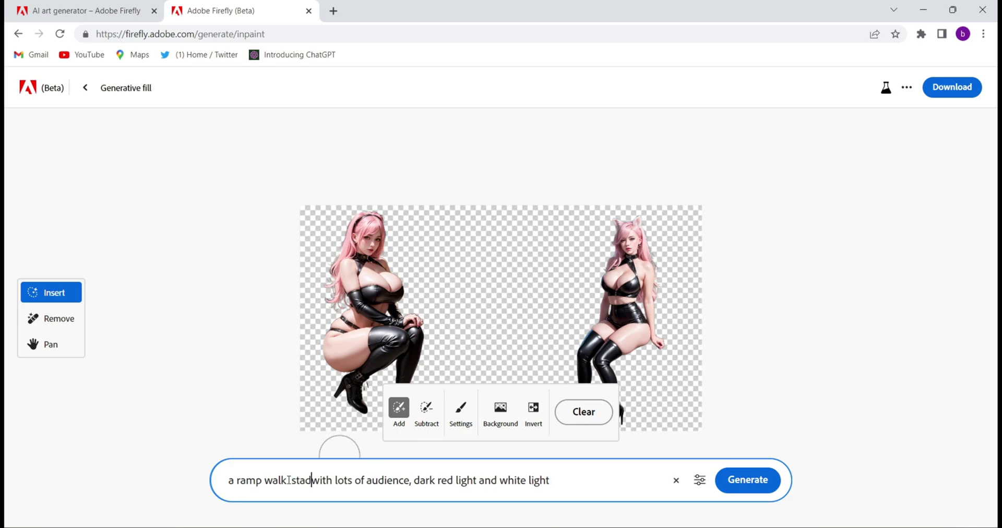
key(BackSpace)
text(ium)
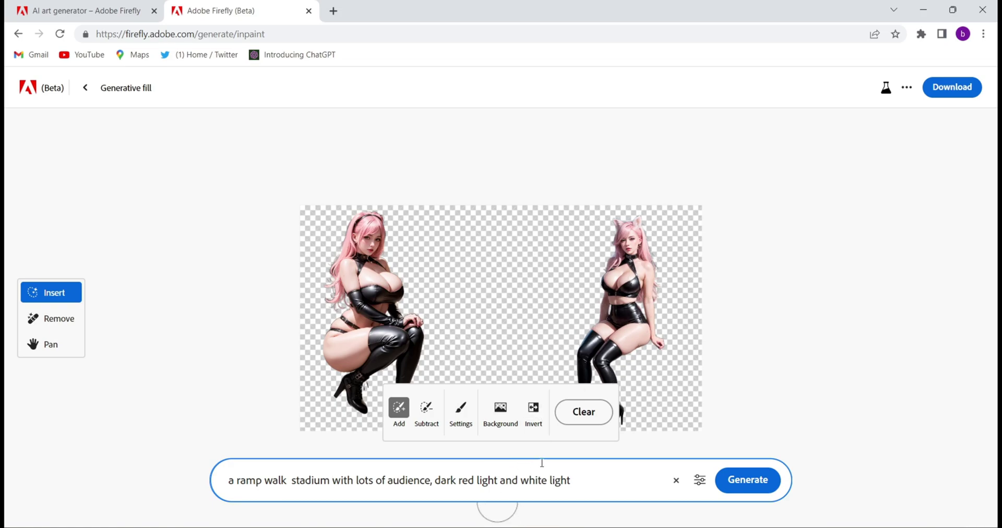
click(587, 481)
click(725, 482)
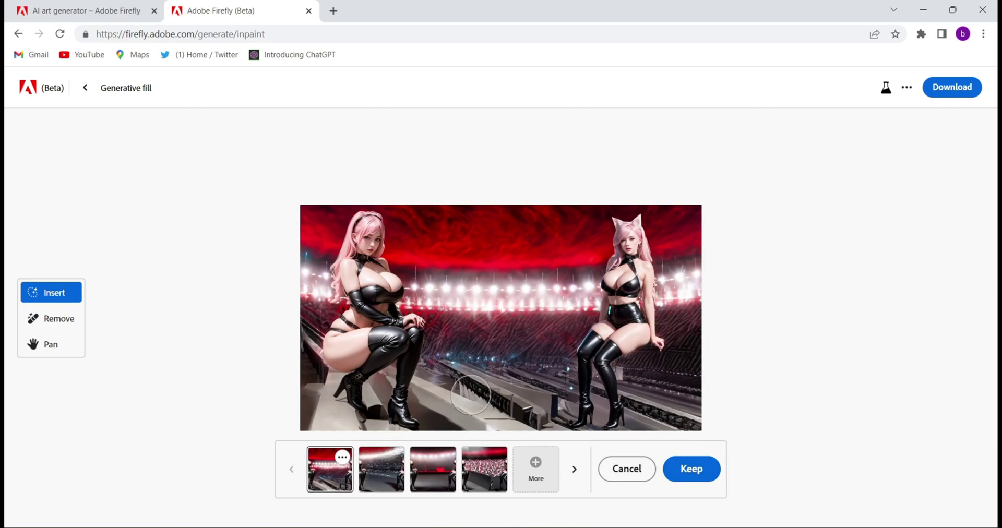
Step: Compare the four background variations and keep the fourth, crowd-filled red-lit stadium
click(388, 468)
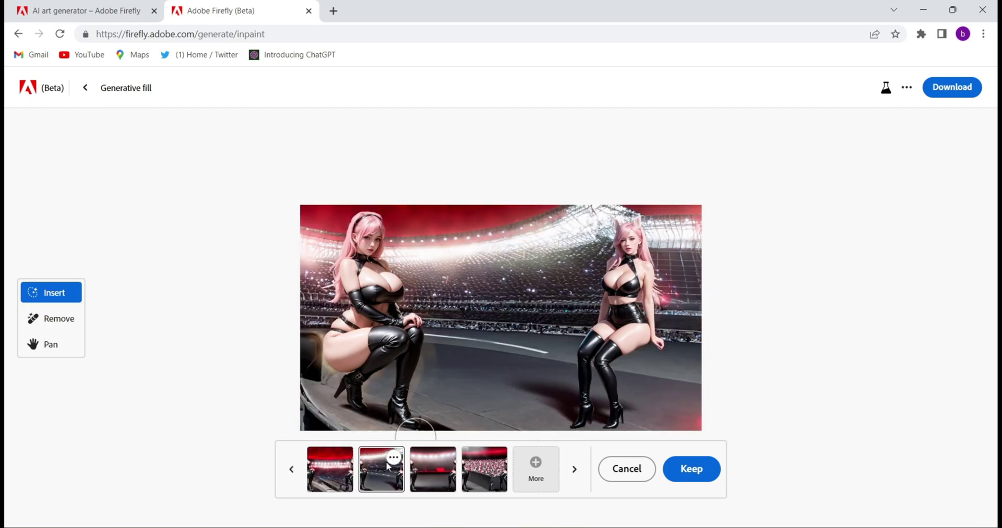
click(423, 467)
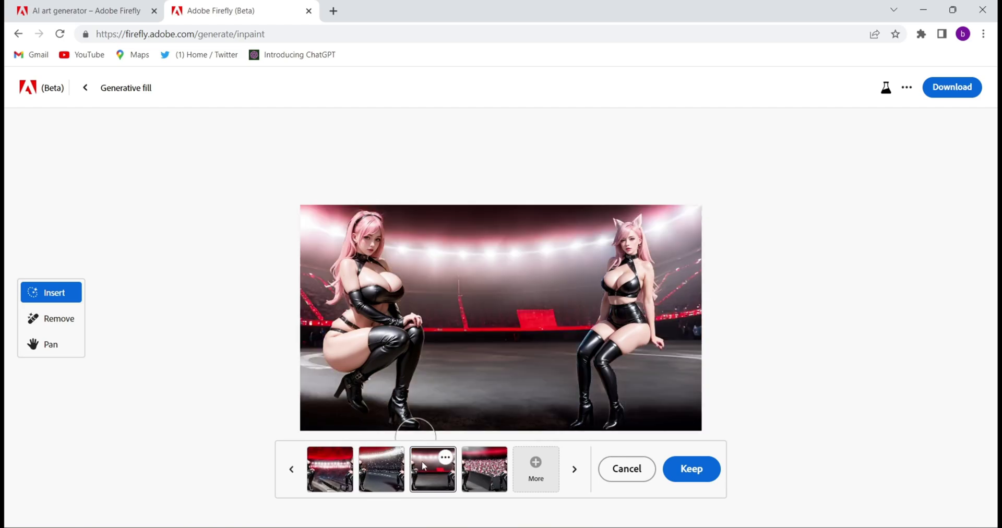
click(469, 470)
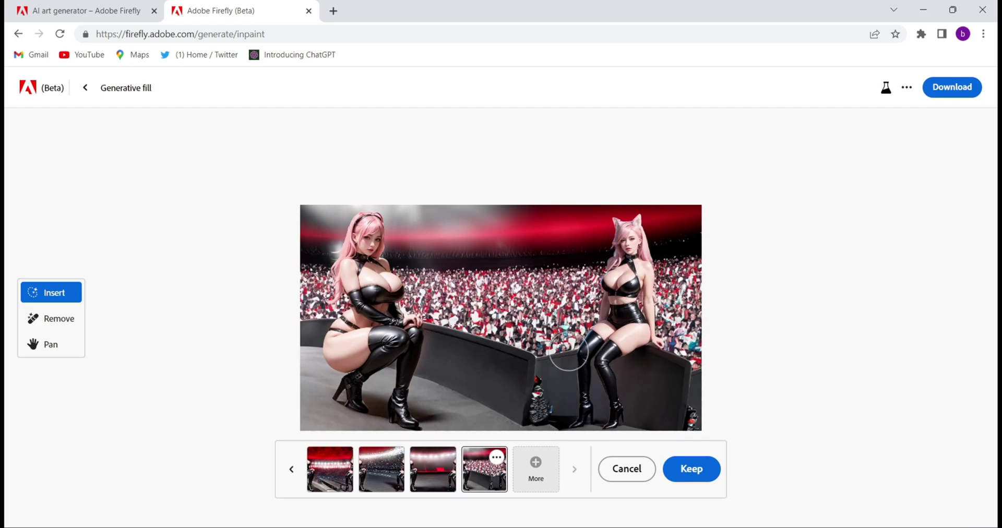
click(432, 477)
click(387, 476)
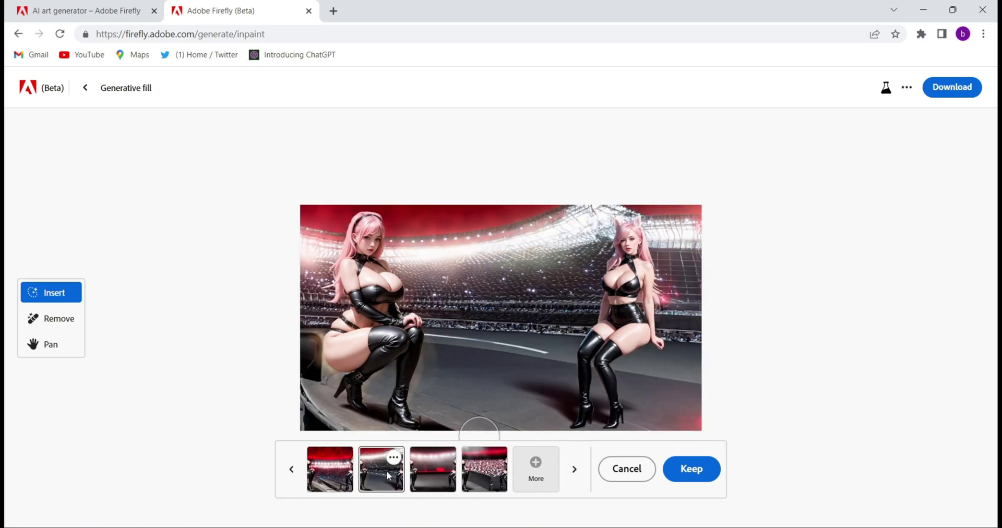
click(344, 477)
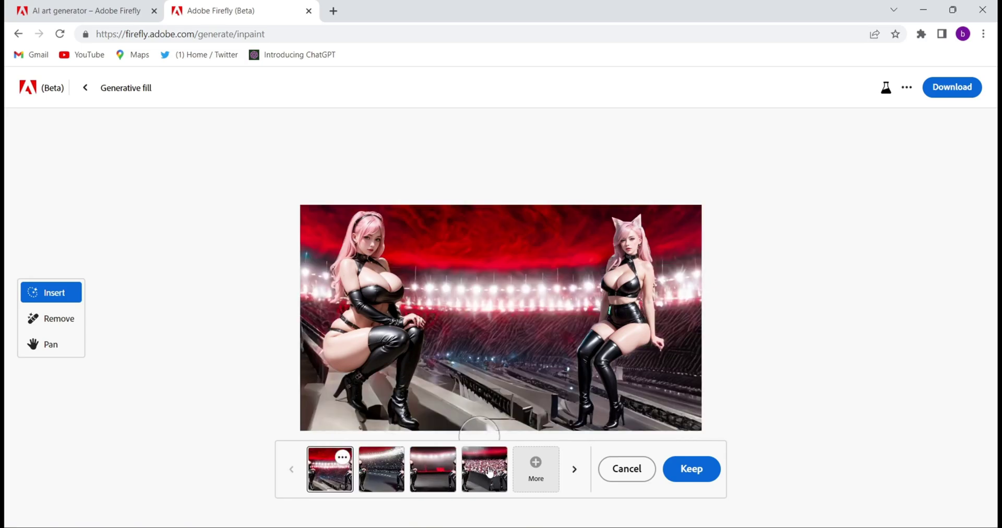
click(489, 471)
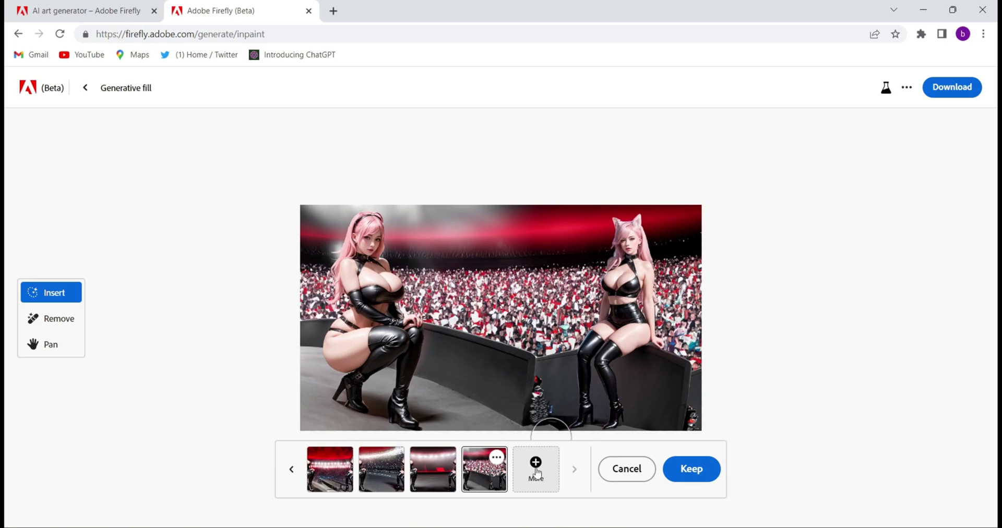
click(700, 471)
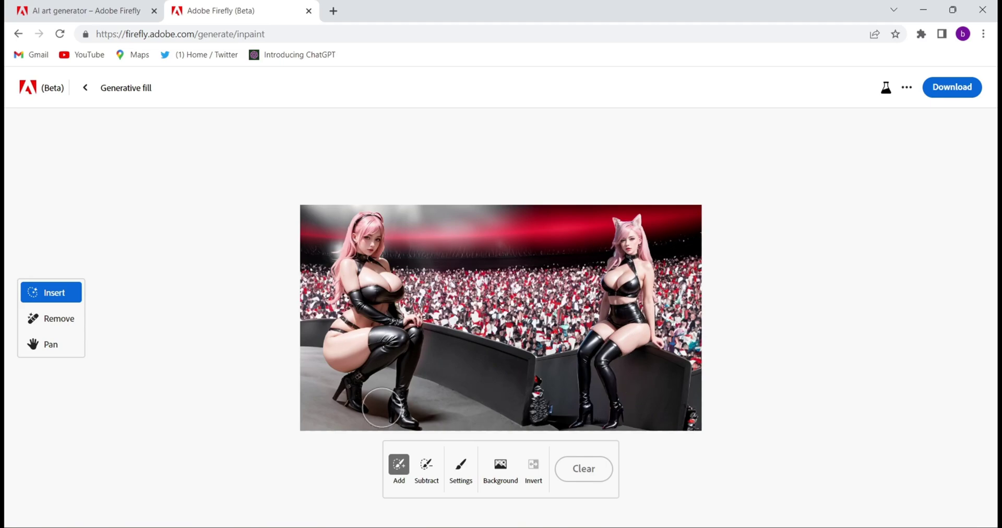
Step: In Remove mode, set brush size to 35% and paint over the right-hand seated figure
click(70, 324)
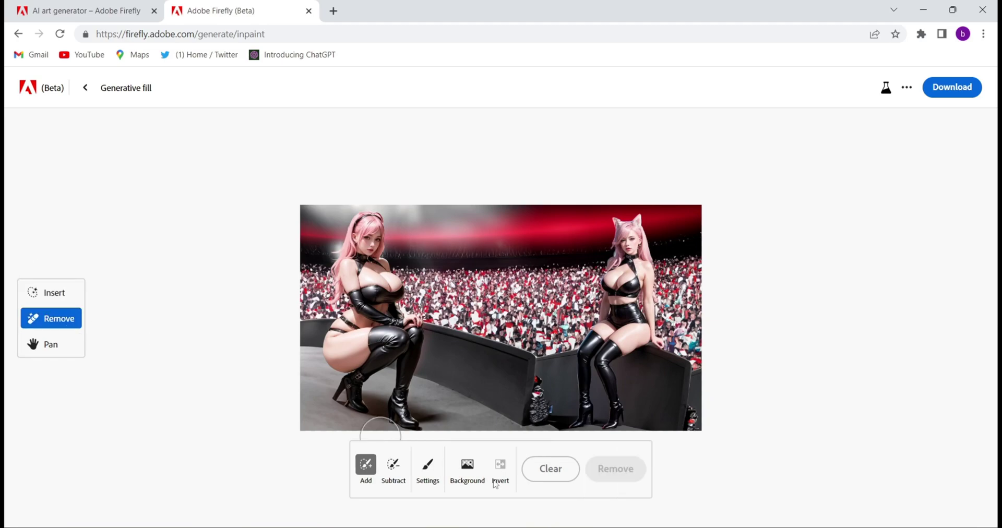
click(428, 471)
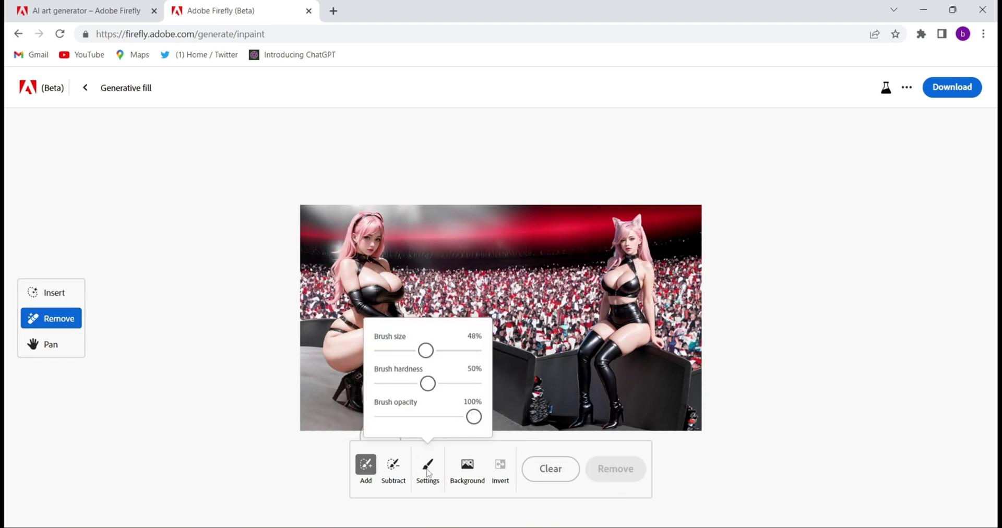
drag(423, 355, 400, 358)
click(774, 474)
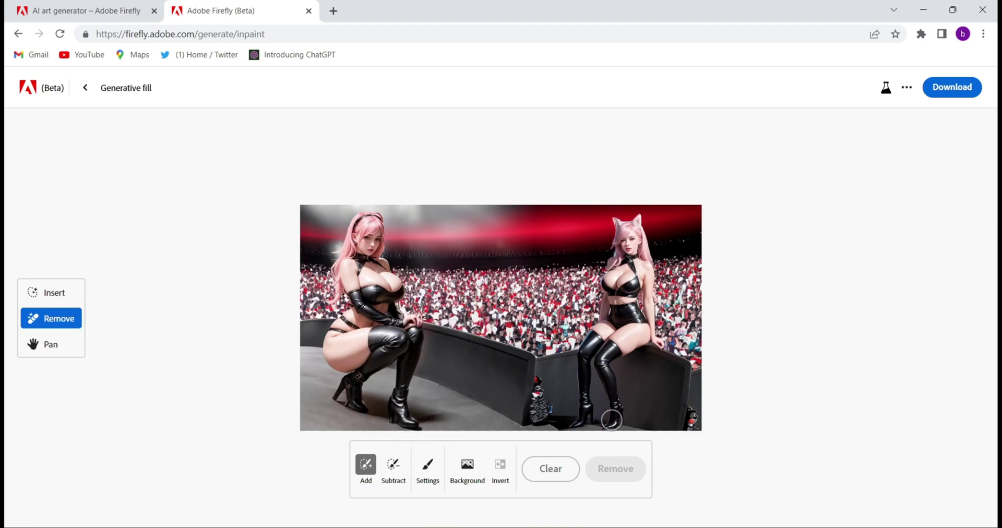
mouse_move(611, 420)
mouse_down()
mouse_move(602, 364)
mouse_move(624, 331)
mouse_move(636, 232)
mouse_up()
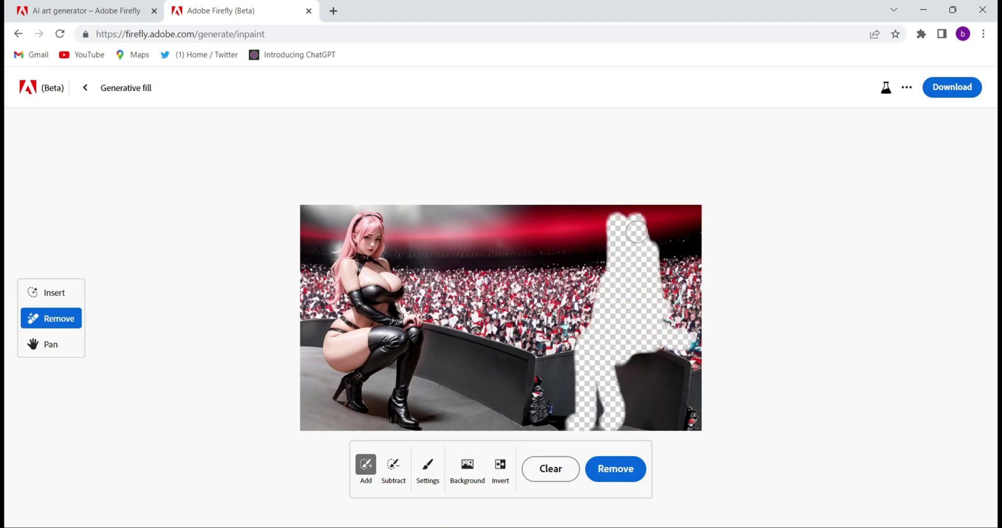
mouse_move(676, 339)
mouse_down()
mouse_move(662, 321)
mouse_move(605, 423)
mouse_up()
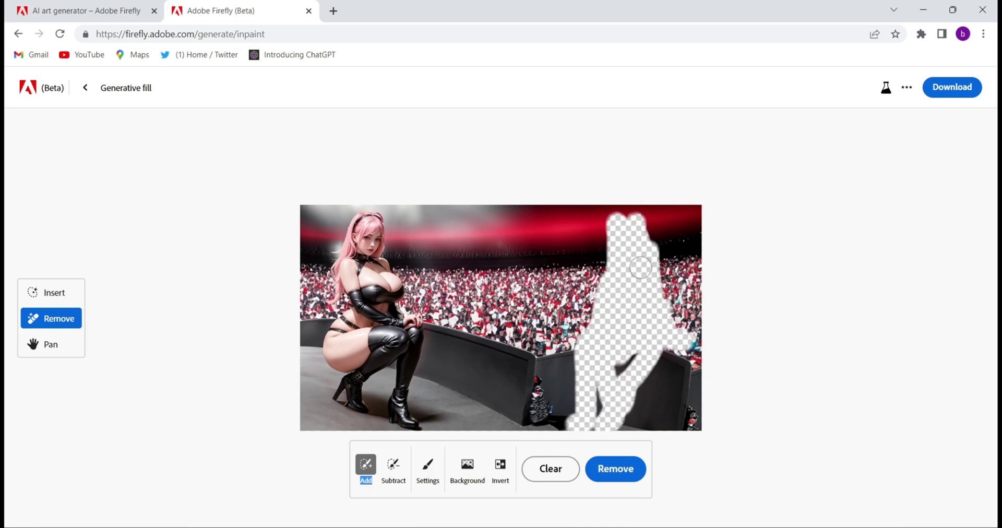
Step: Remove the masked figure and keep the fourth variation, which fills the spot with barrier wall
click(615, 470)
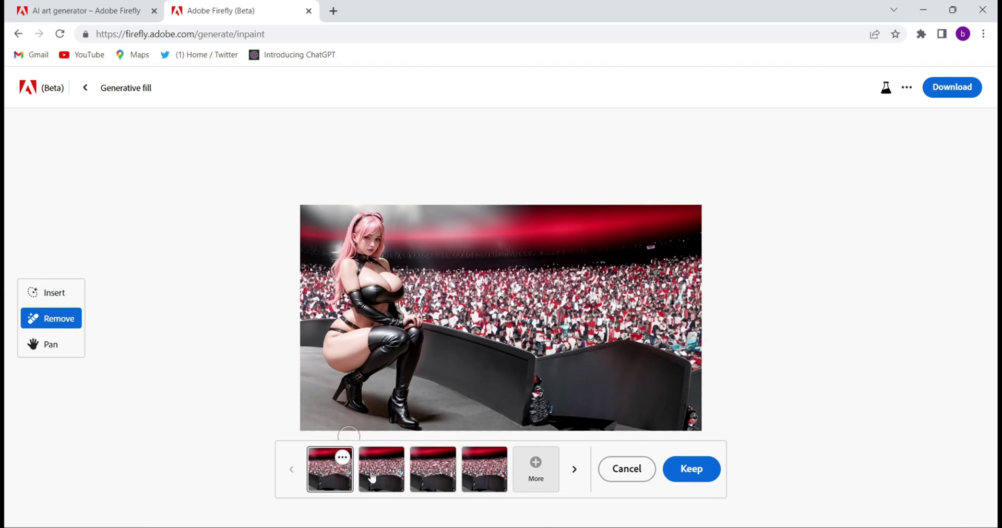
click(403, 473)
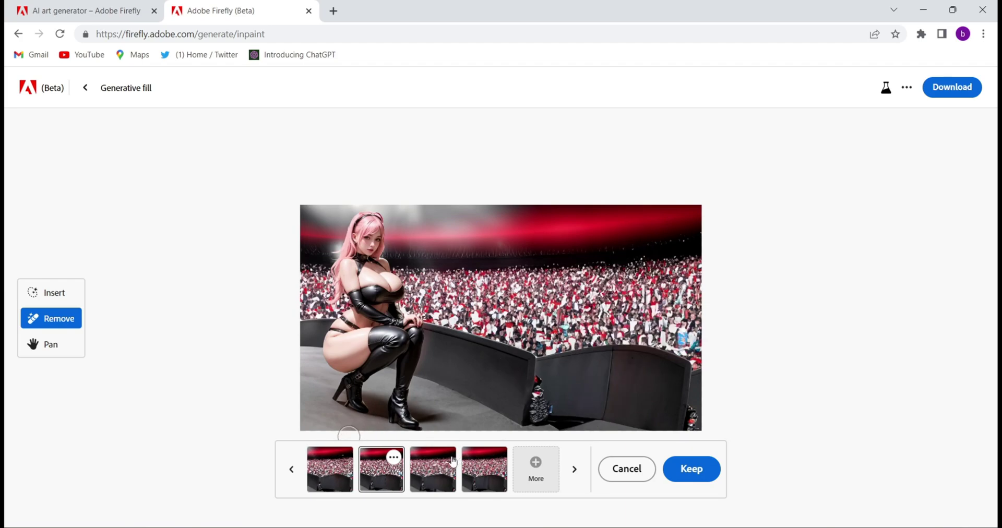
click(453, 462)
click(490, 464)
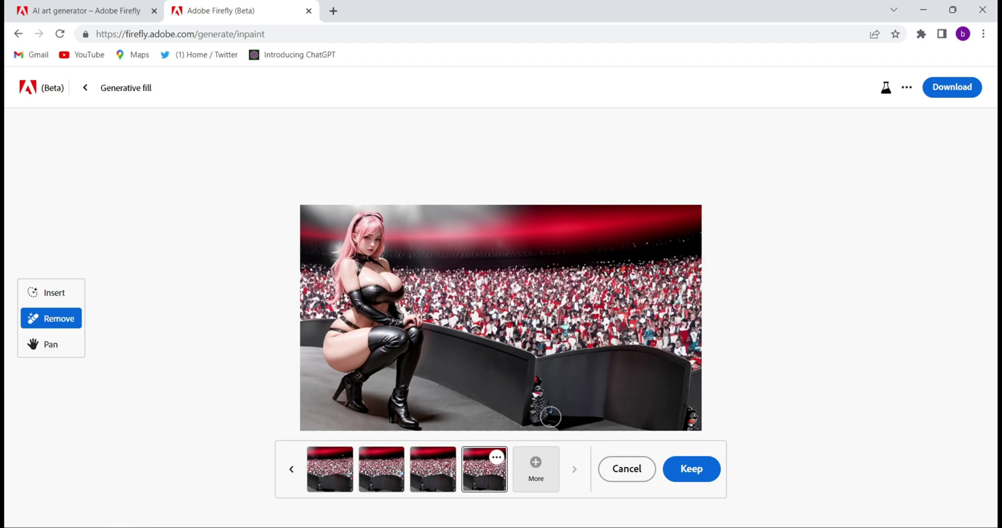
click(692, 469)
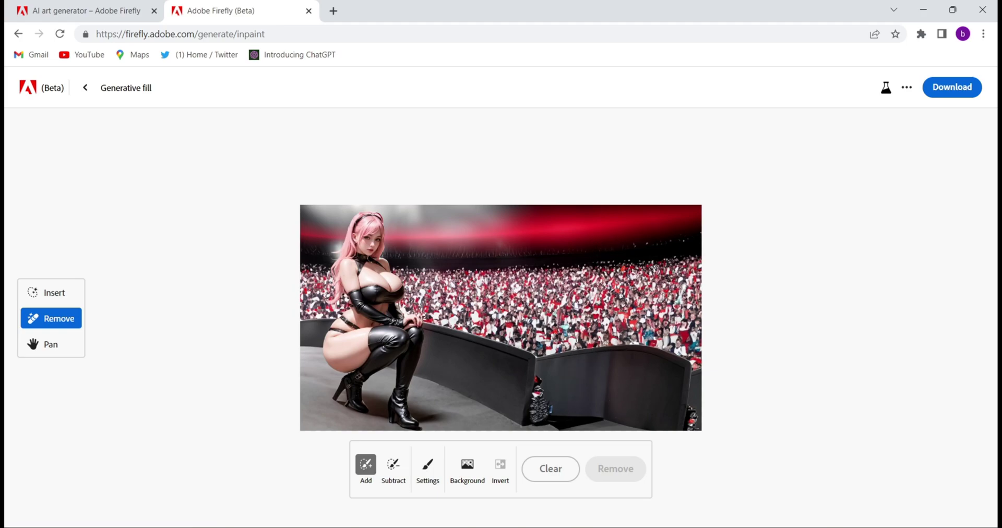
Step: In Insert mode, set brush size to 29% and mask the empty right area down over the bench
click(65, 296)
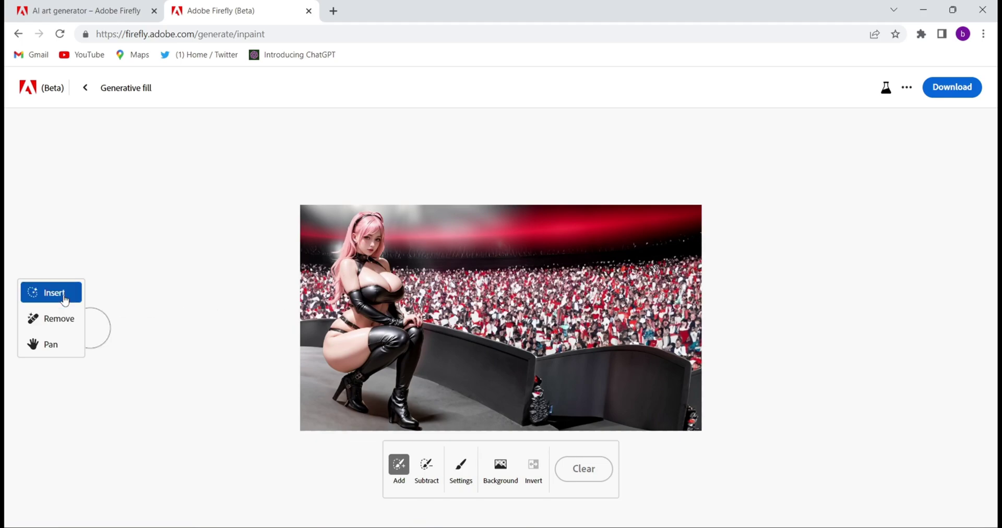
click(461, 472)
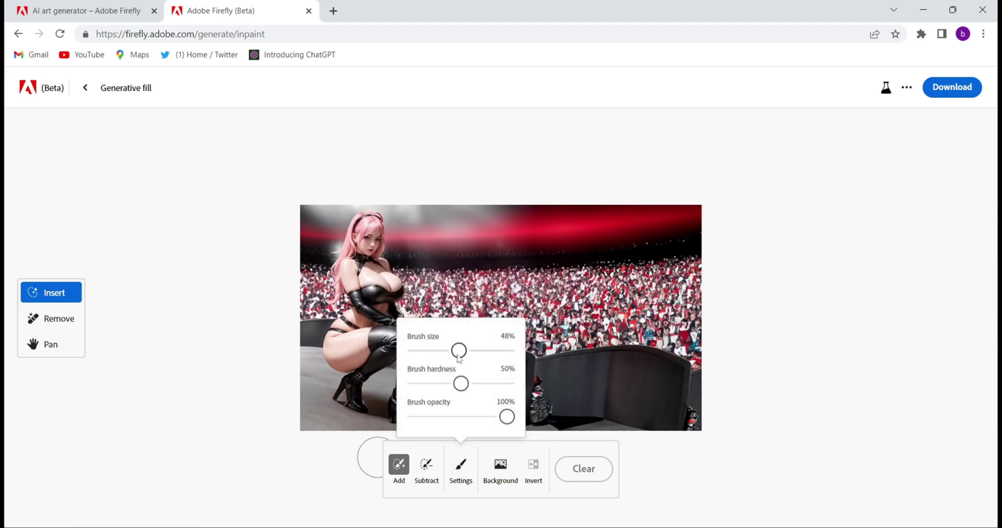
drag(459, 357, 441, 358)
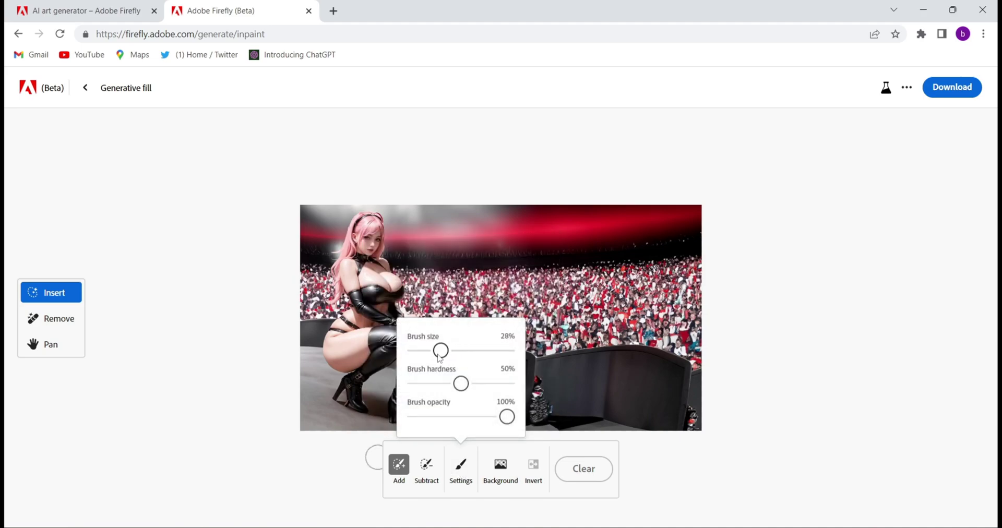
click(716, 491)
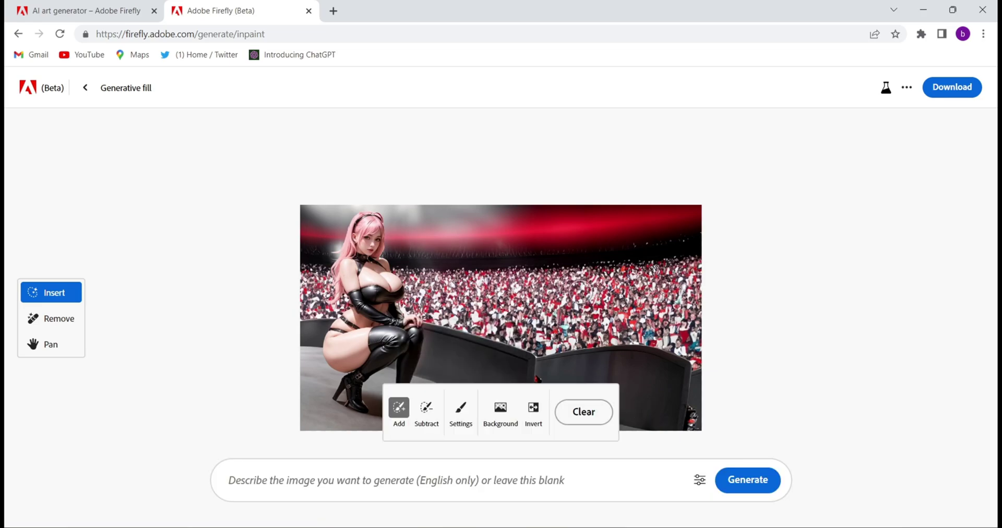
mouse_move(580, 288)
mouse_down()
mouse_move(594, 263)
mouse_move(607, 277)
mouse_move(585, 304)
mouse_up()
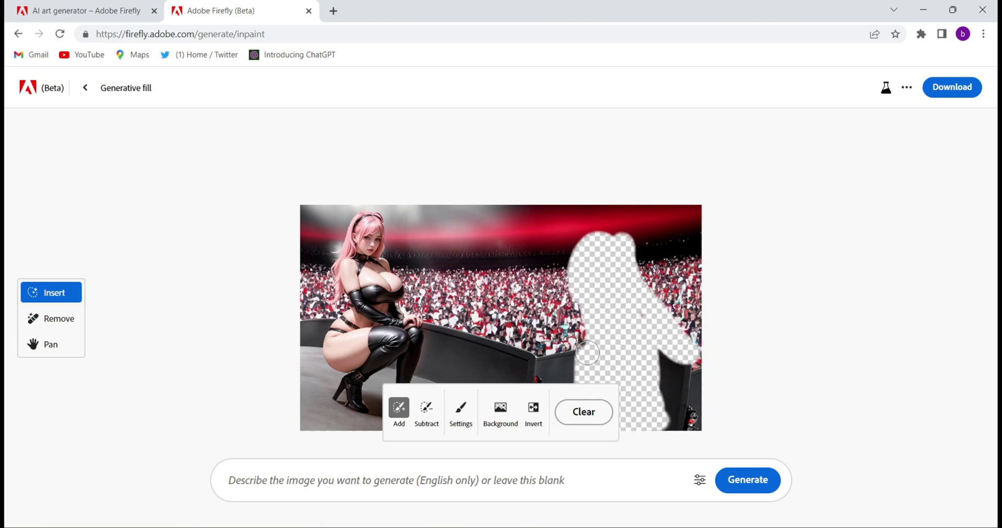
drag(579, 365, 559, 379)
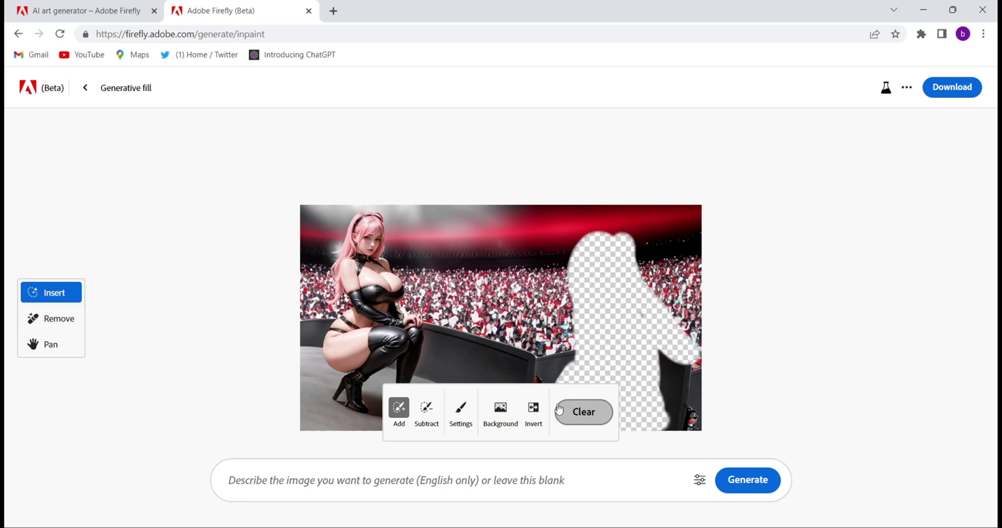
click(399, 476)
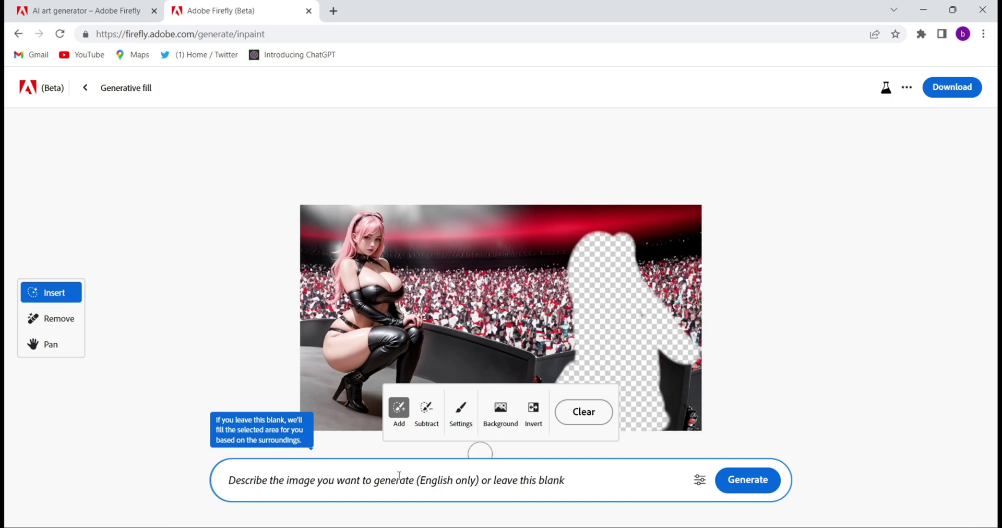
Step: Paste the prompt for a girl in blue jeans and white shirt drinking coffee, and generate
click(616, 236)
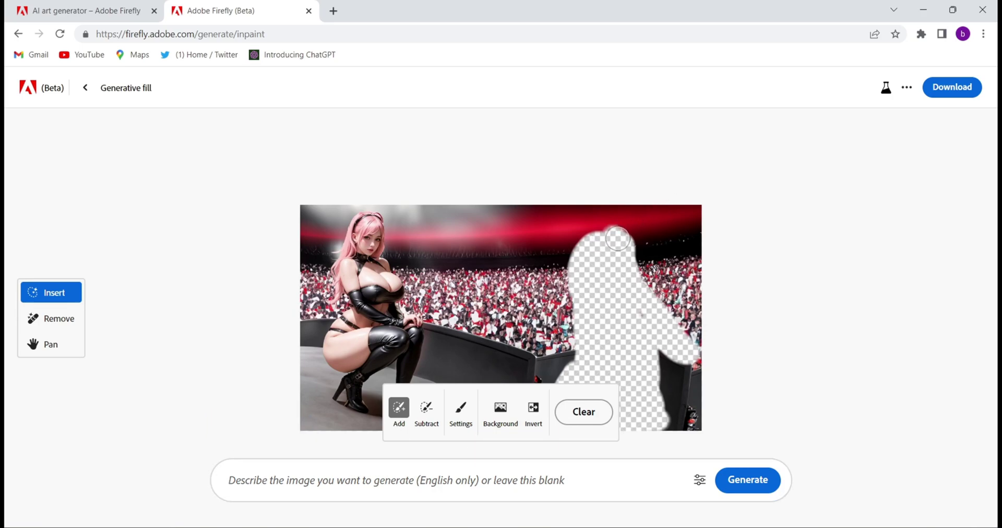
click(431, 481)
text(a girl sitting, wearing blue jeanse and white shirt, looking beautiful, drinking coffee)
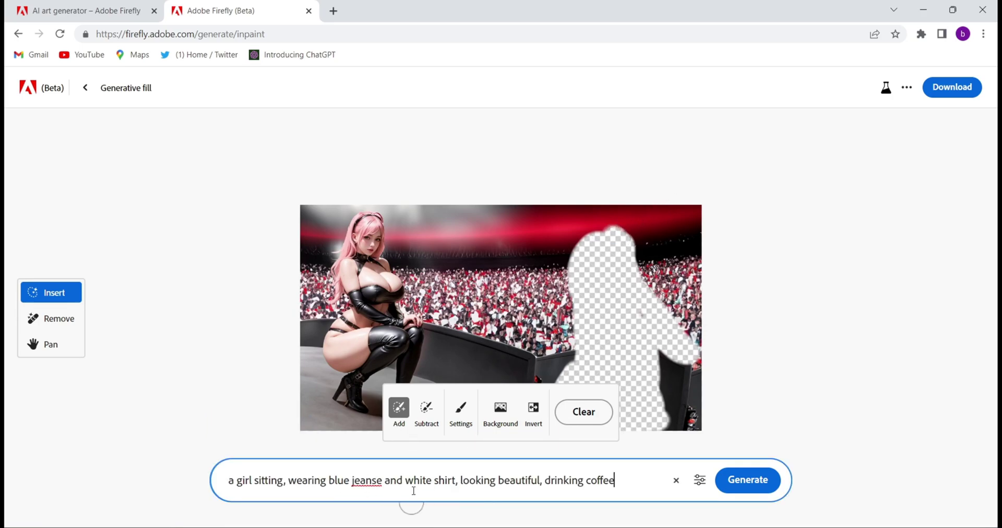
click(743, 481)
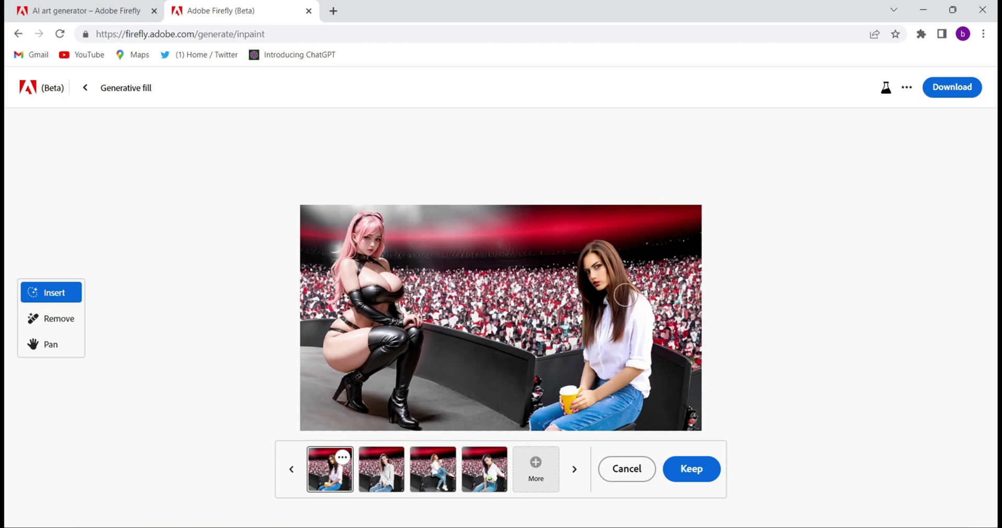
Step: Compare the four generated women and keep the first: seated in jeans, holding a yellow cup
click(377, 476)
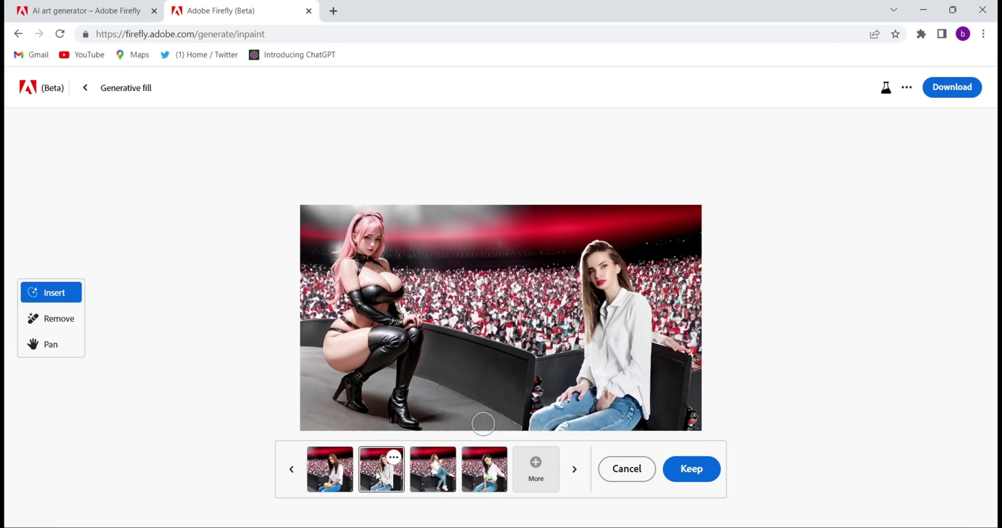
click(420, 476)
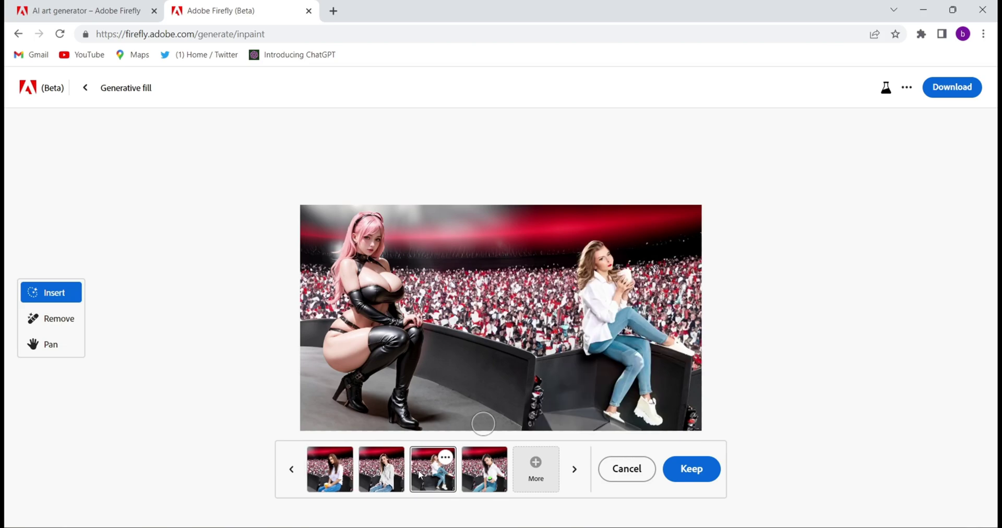
click(493, 468)
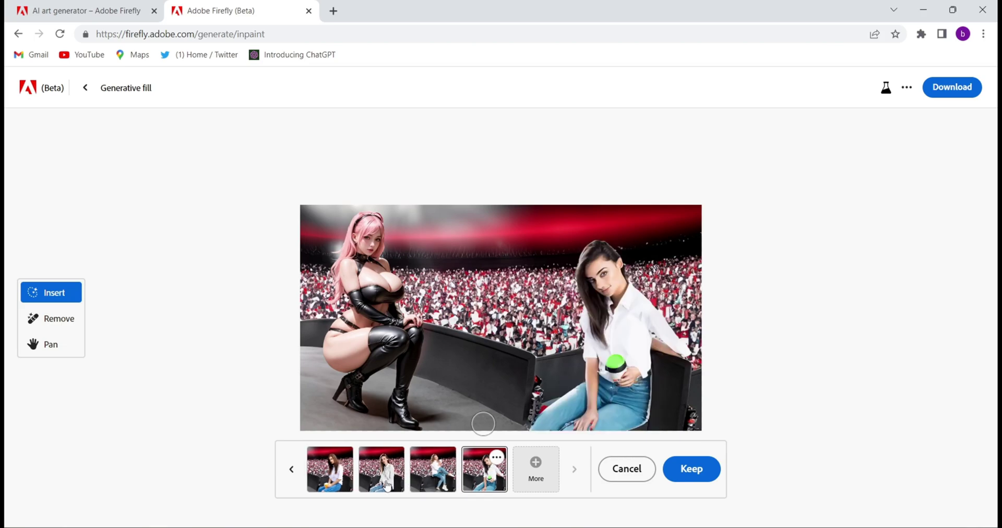
click(387, 484)
click(335, 475)
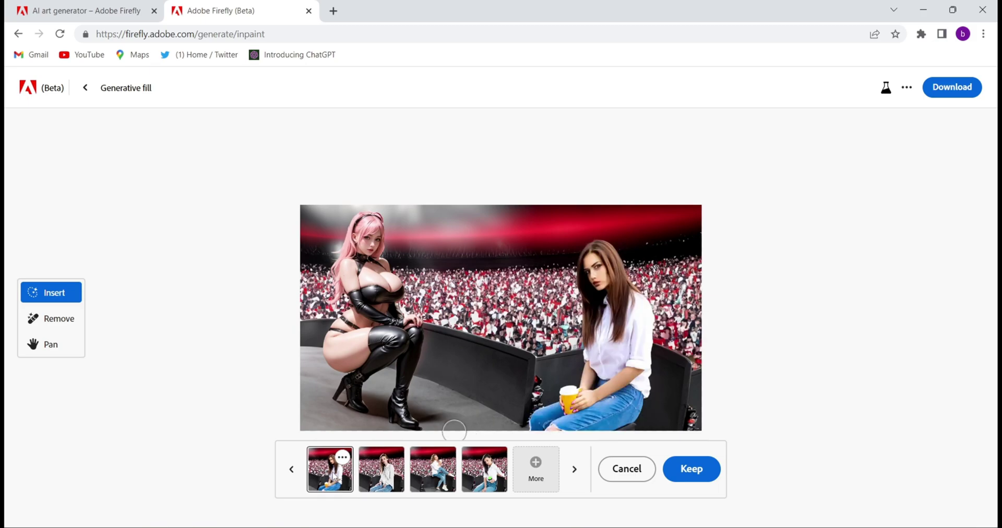
click(692, 468)
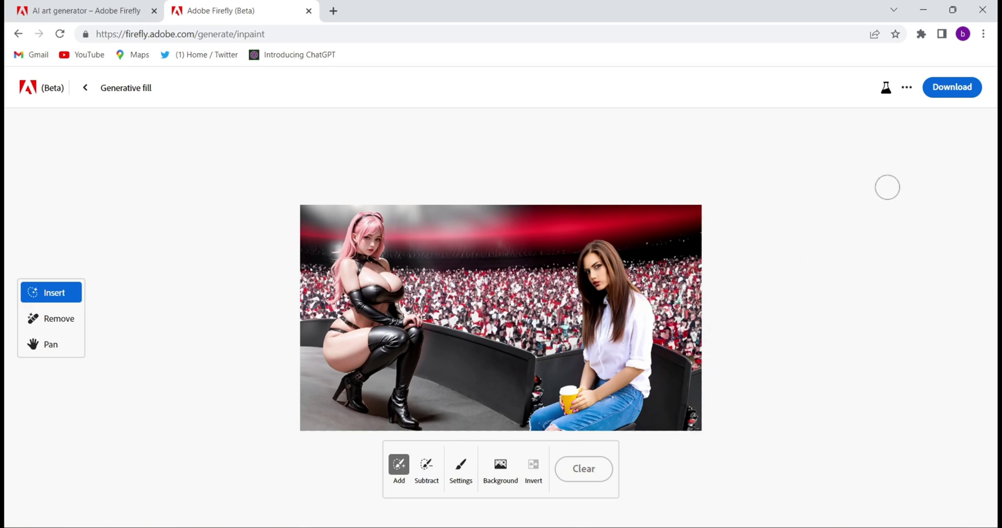
Step: Download the composite as a Firefly Inpaint PNG with Content Credentials and open it from Chrome
click(965, 88)
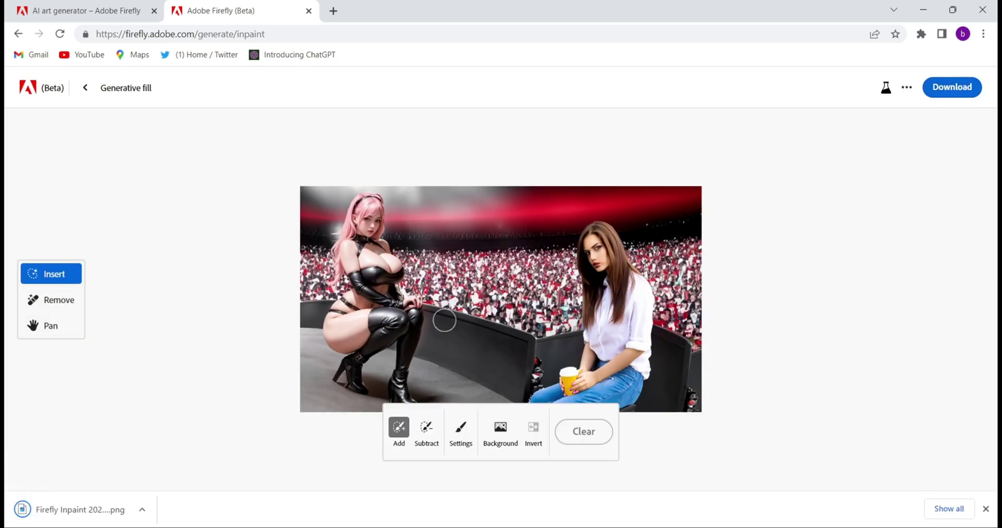
click(64, 512)
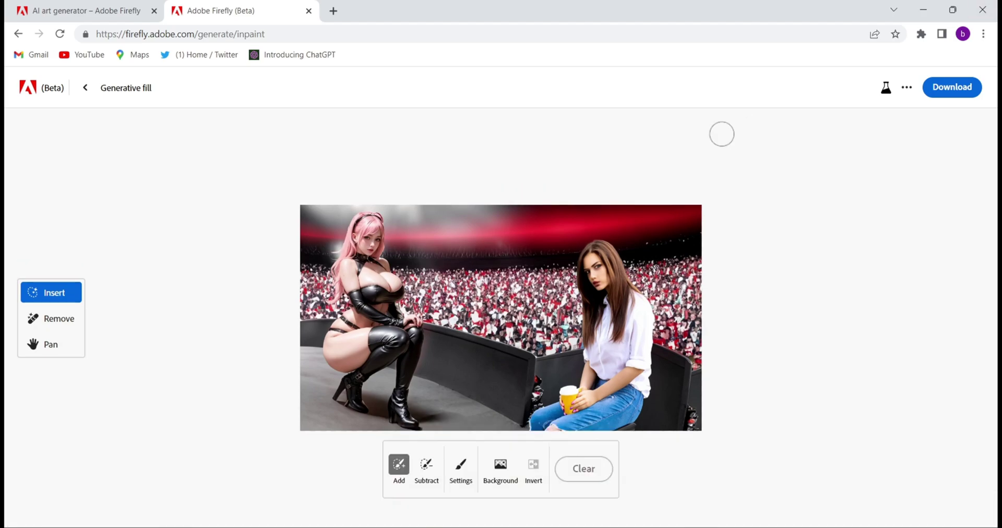